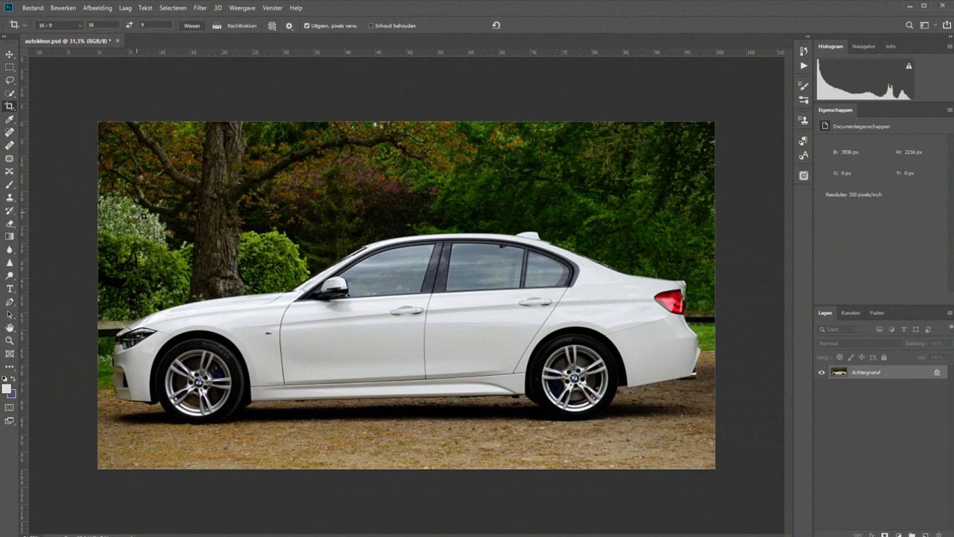
- Auto-select the car with Onderwerp selecteren and zoom in on the front bumper
left_click(9, 95)
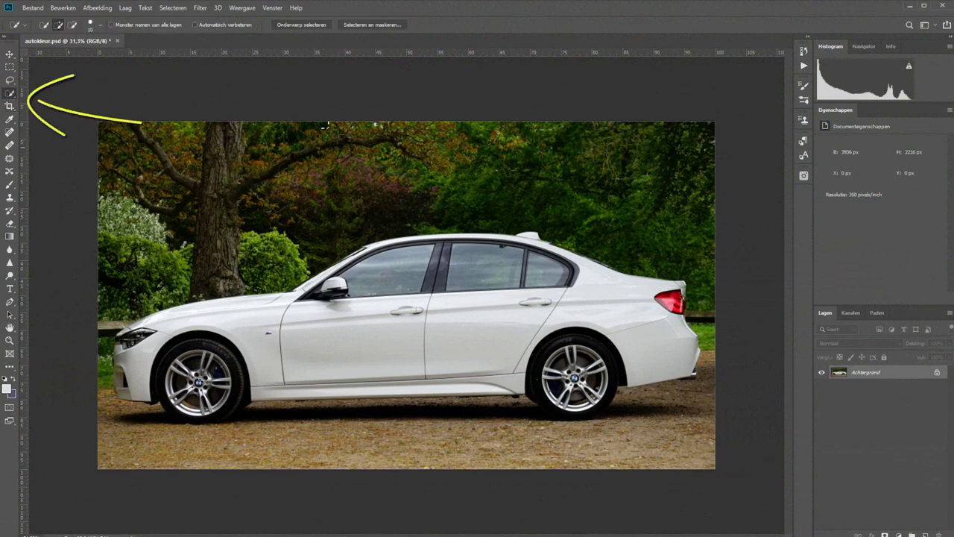
left_click(301, 26)
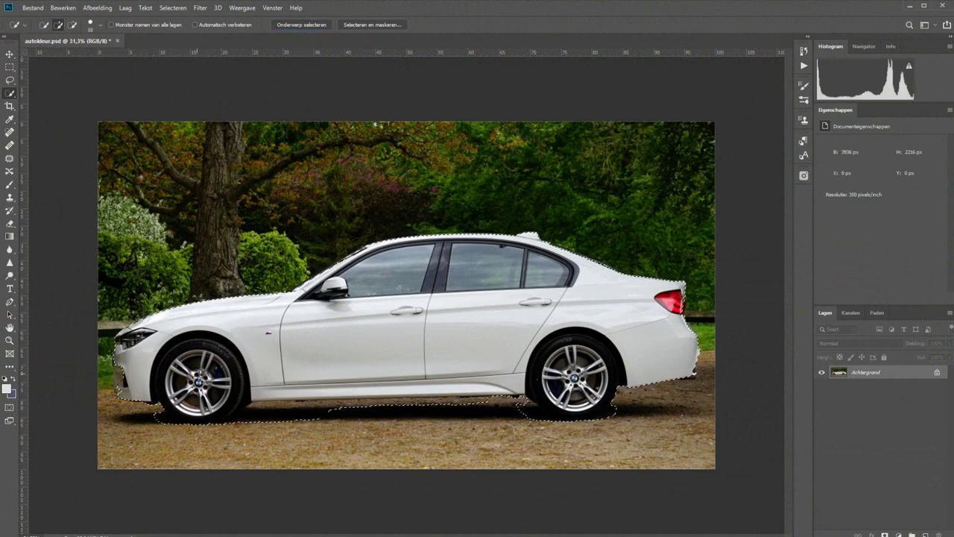
key("z")
left_click_drag(75, 308, 178, 433)
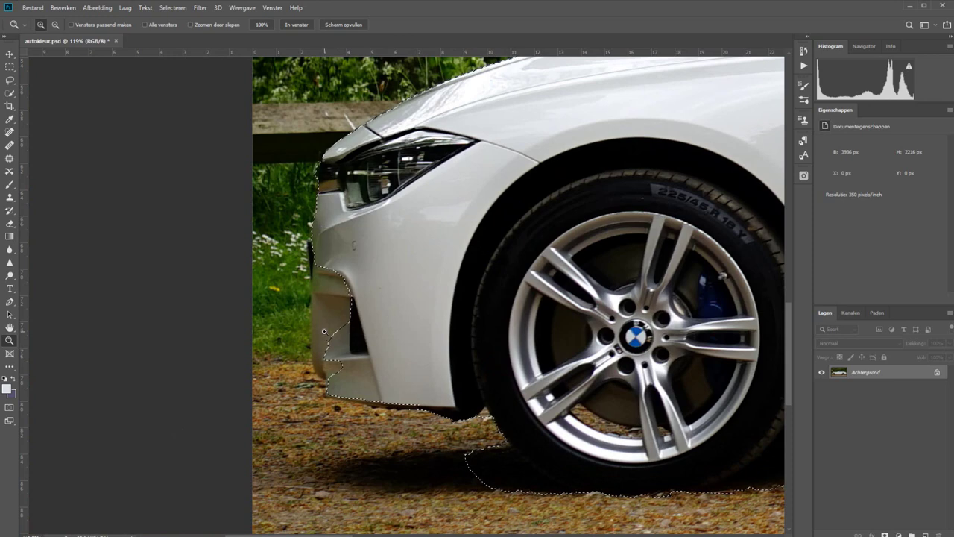
- Add the missed bumper edges to the selection and subtract the grass and headlight
left_click(9, 94)
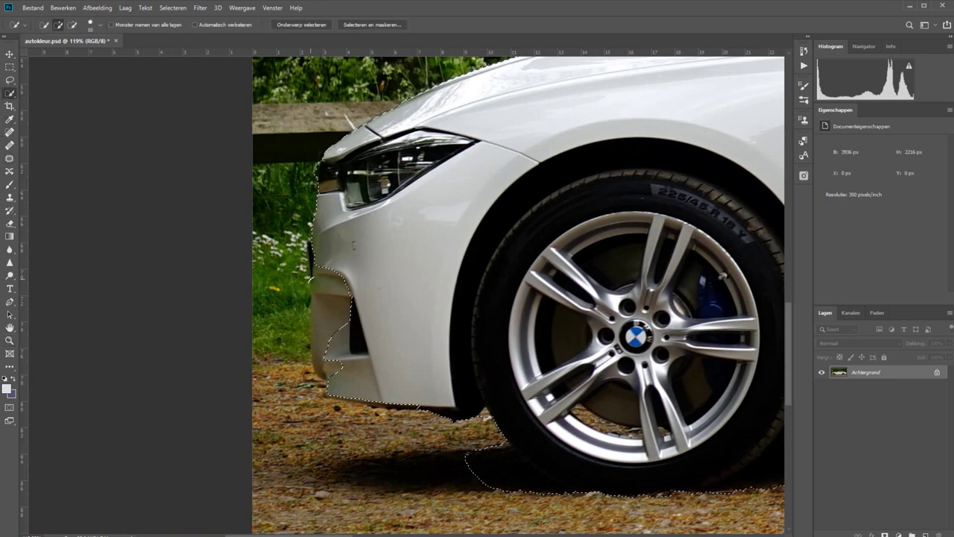
left_click(325, 313)
left_click(328, 364)
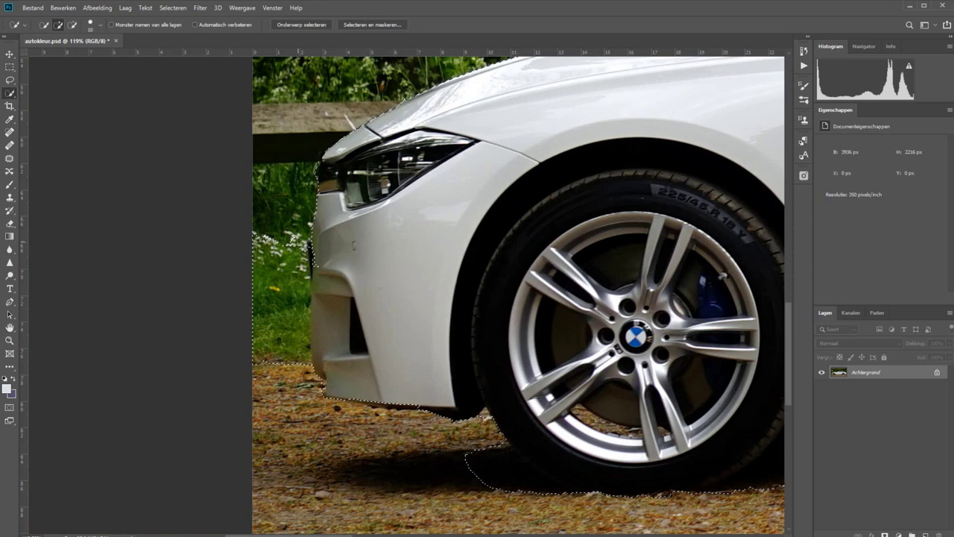
key("alt")
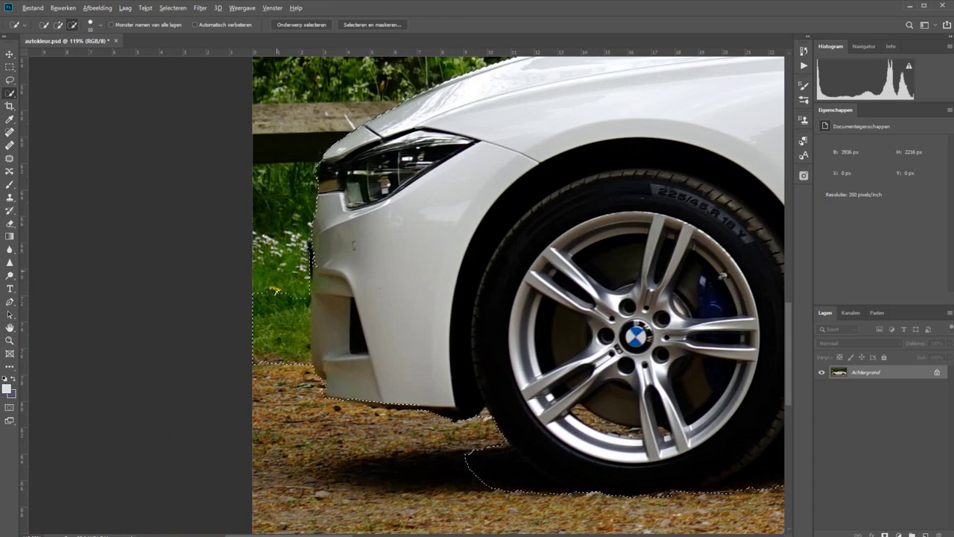
left_click(280, 338, "alt")
left_click(383, 181, "alt")
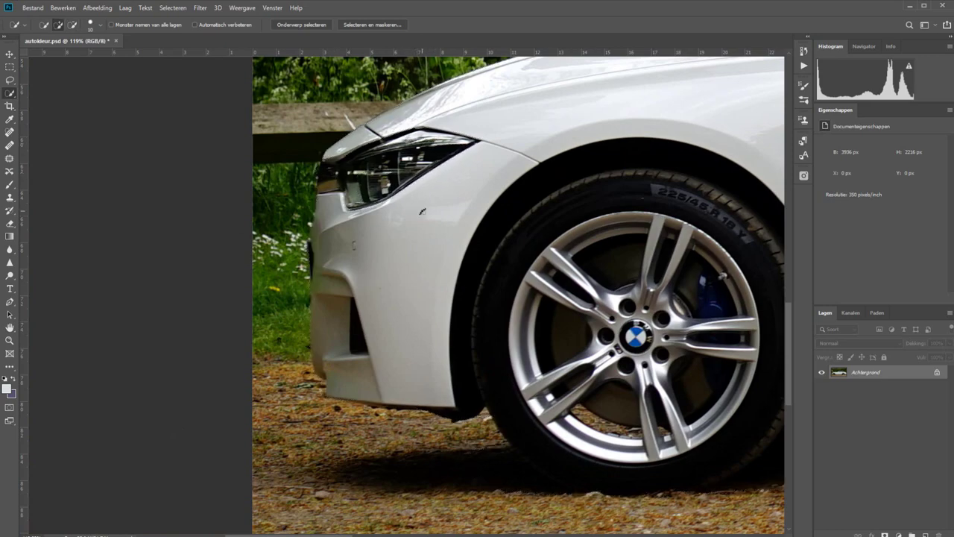
key("ctrl+0")
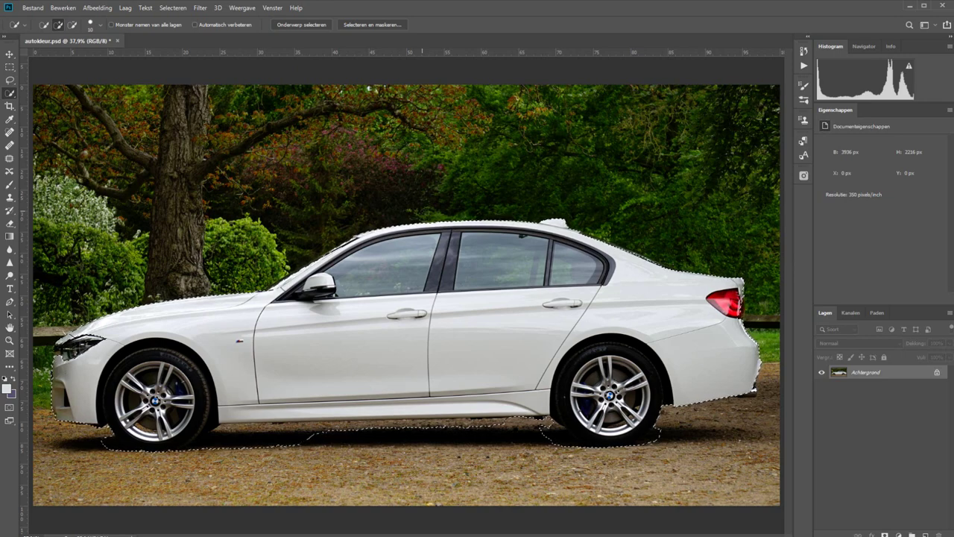
- Deselect, then load the saved 'bmw' channel selection of the car
key("ctrl+d")
left_click(164, 11)
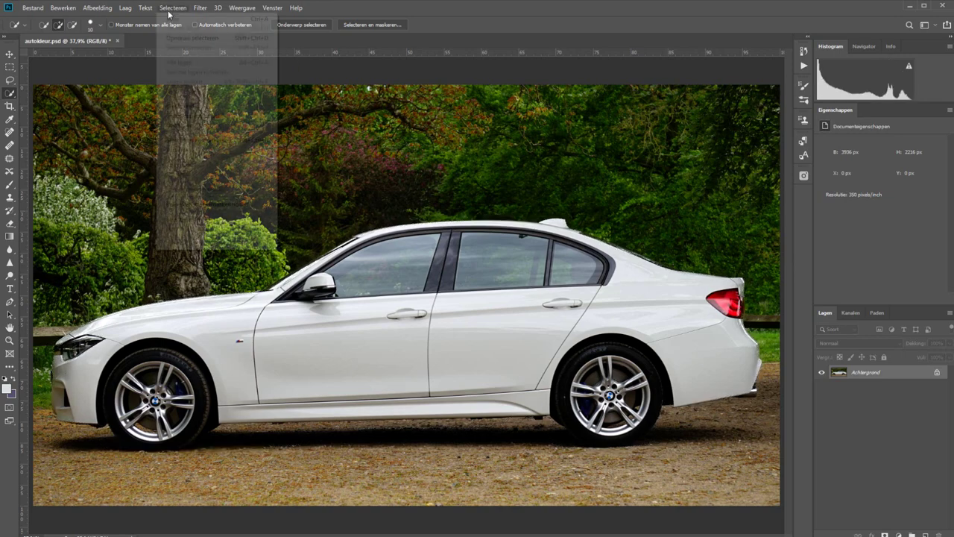
left_click(221, 220)
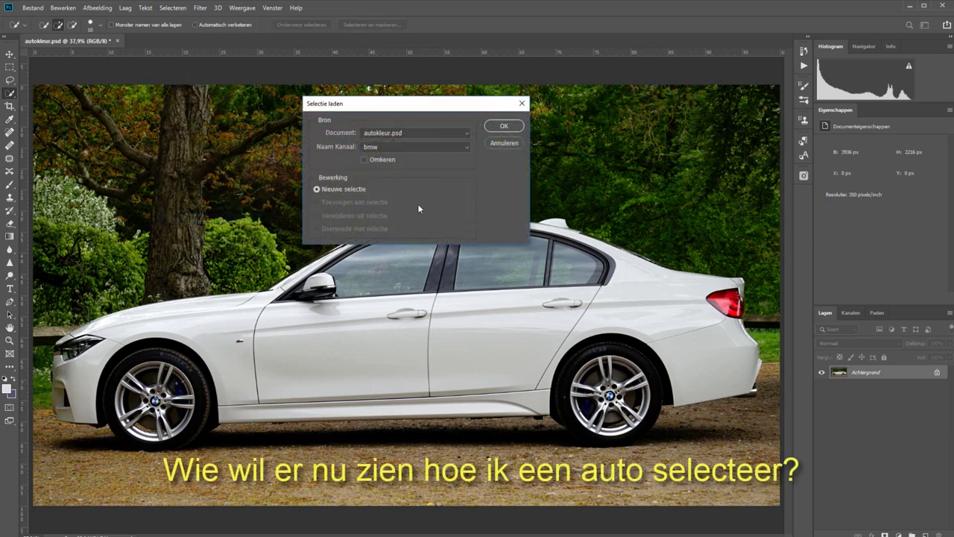
left_click(503, 127)
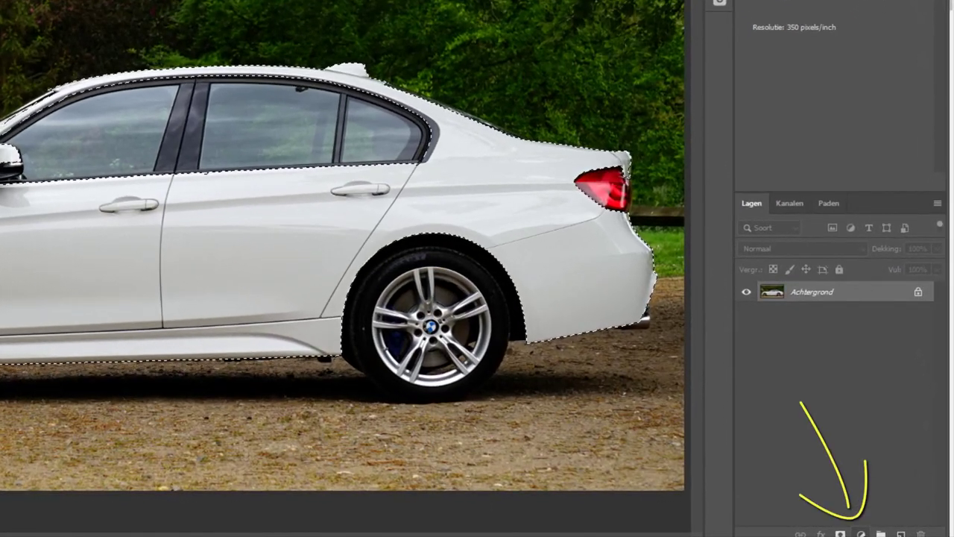
- Add a Volle kleur fill layer in teal #239eb7 masked to the car
left_click(861, 534)
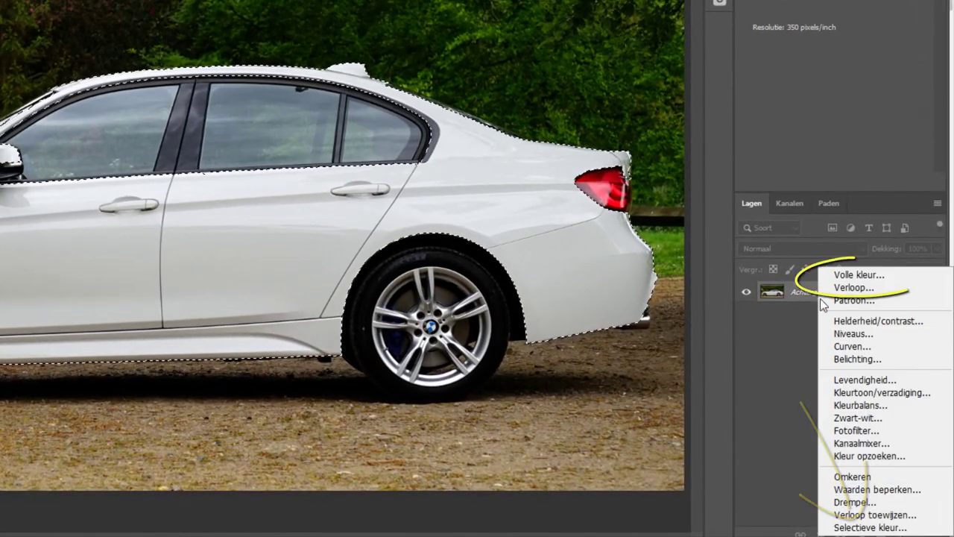
left_click(847, 275)
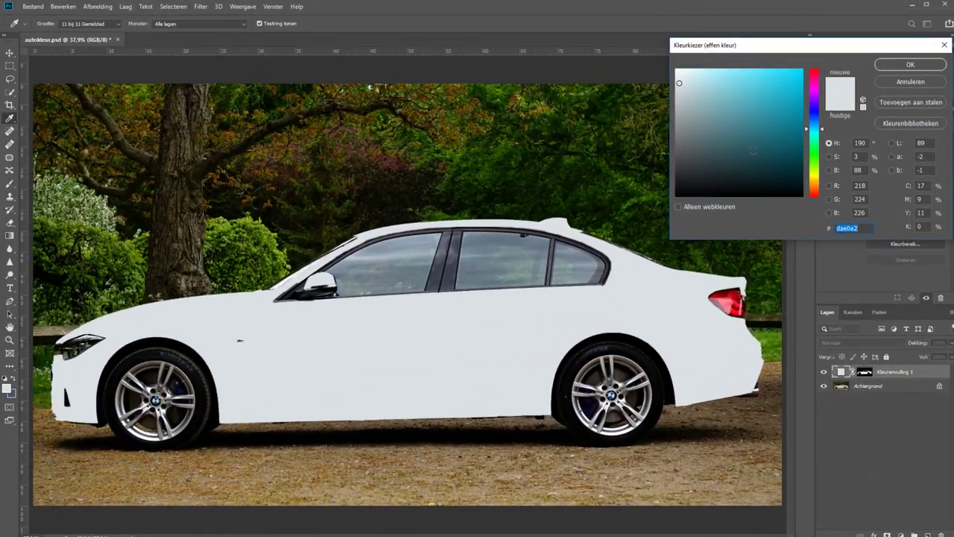
left_click(742, 114)
left_click_drag(742, 113, 746, 108)
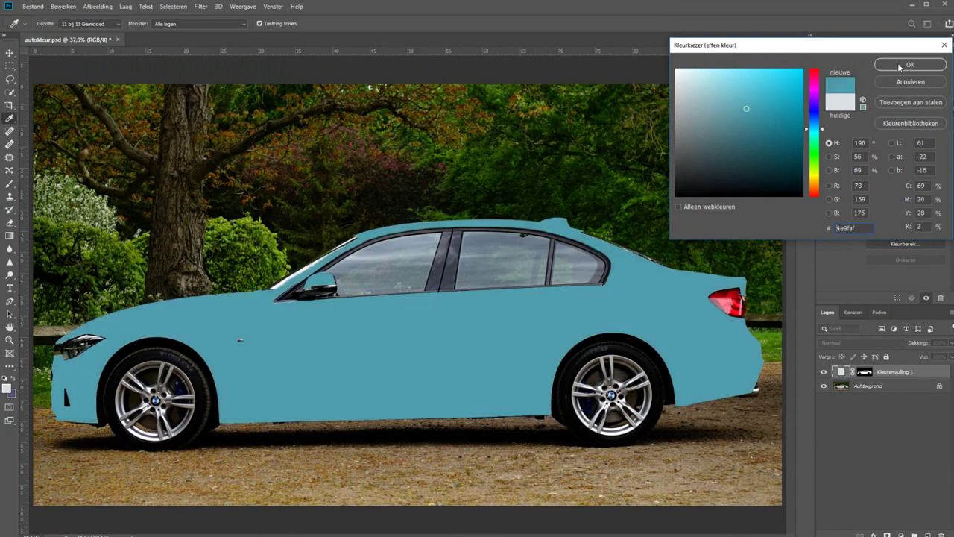
left_click(789, 95)
left_click(778, 105)
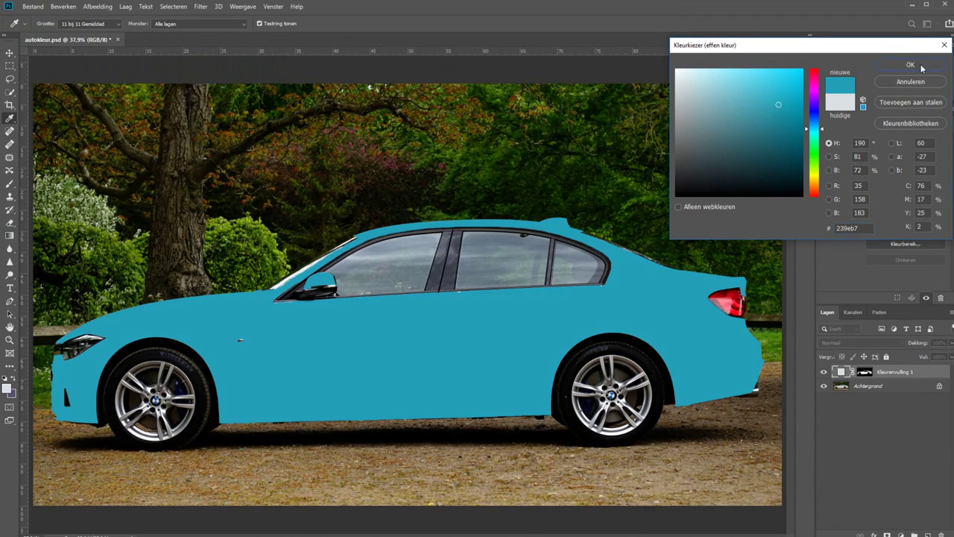
left_click(910, 65)
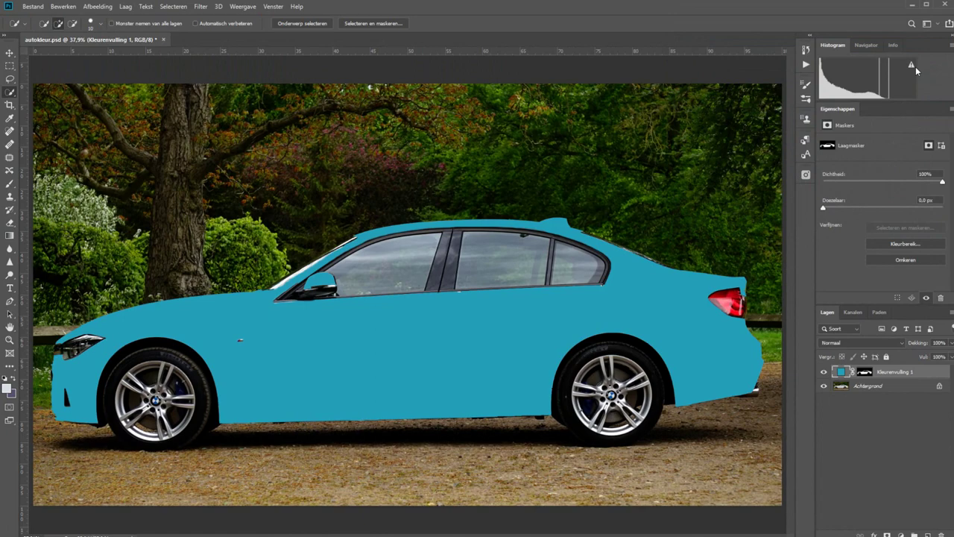
left_click(823, 373)
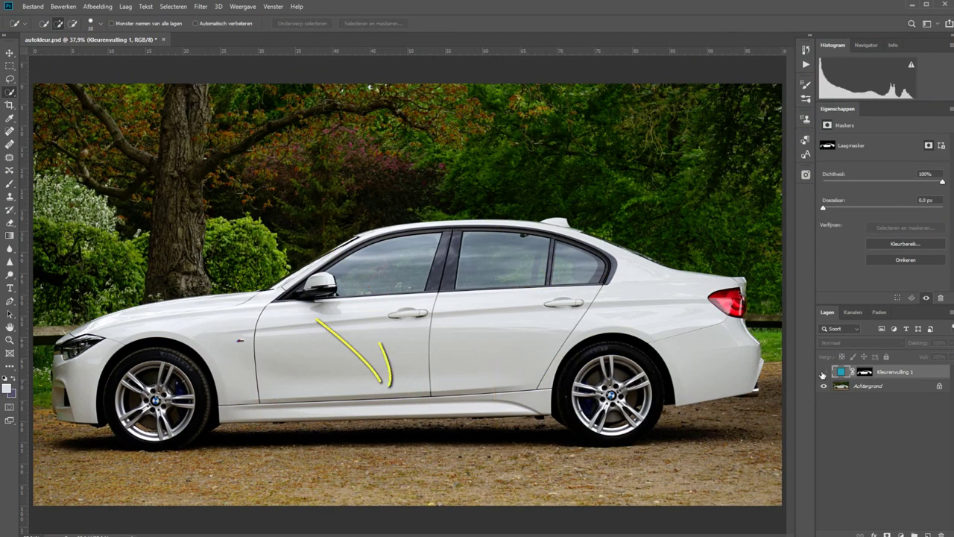
left_click(823, 373)
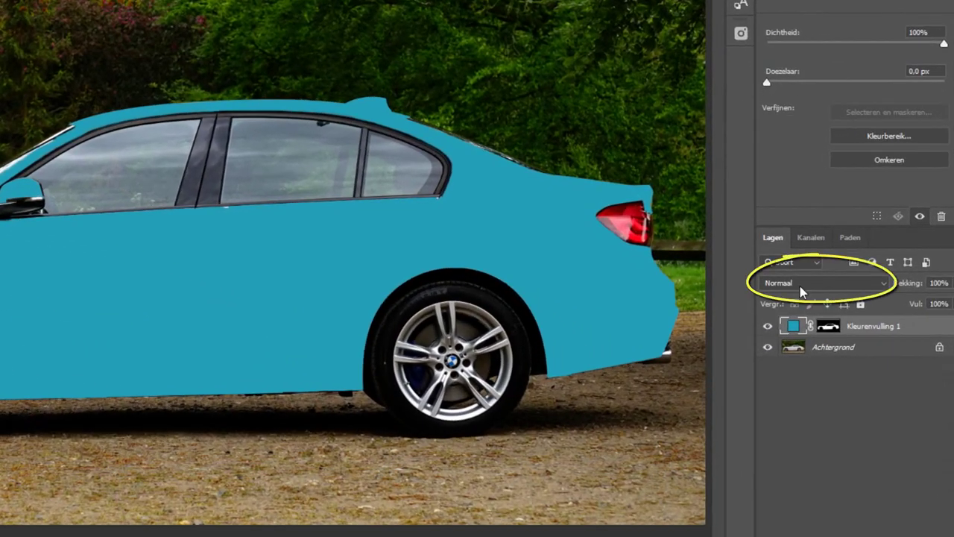
- Set Kleurenvulling 1's blend mode to Kleur doordrukken (Color Burn)
left_click(804, 285)
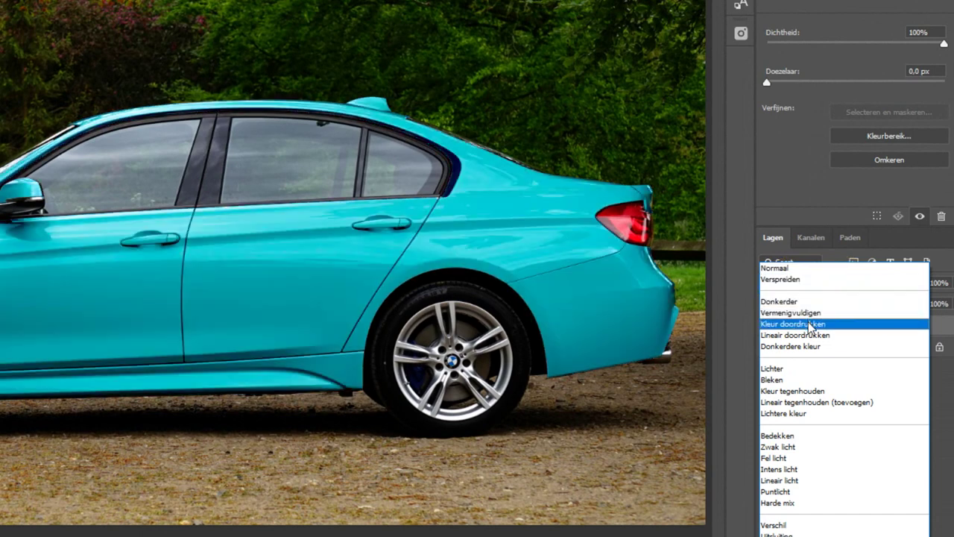
left_click(811, 326)
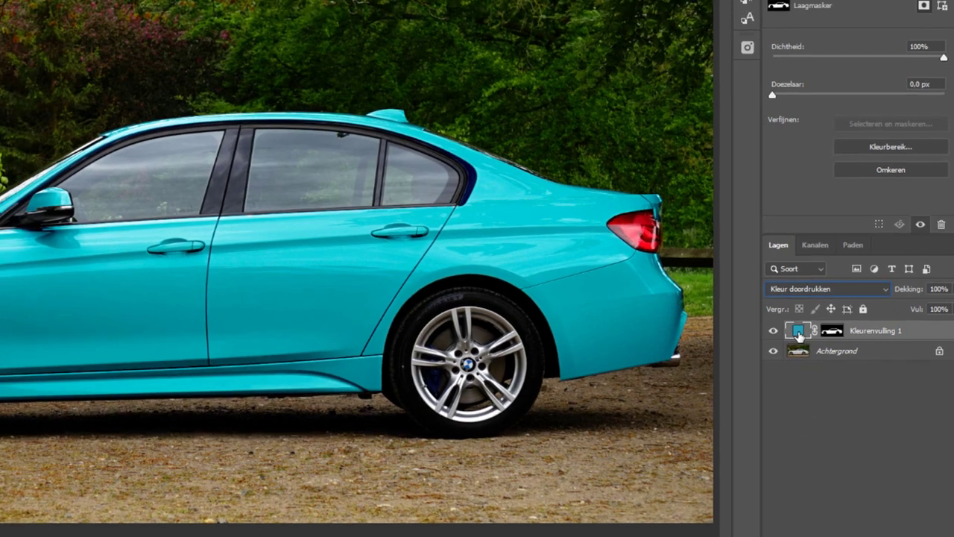
- Reopen the fill's colour picker and try several blues, ending on light grey #dedede
double_click(793, 326)
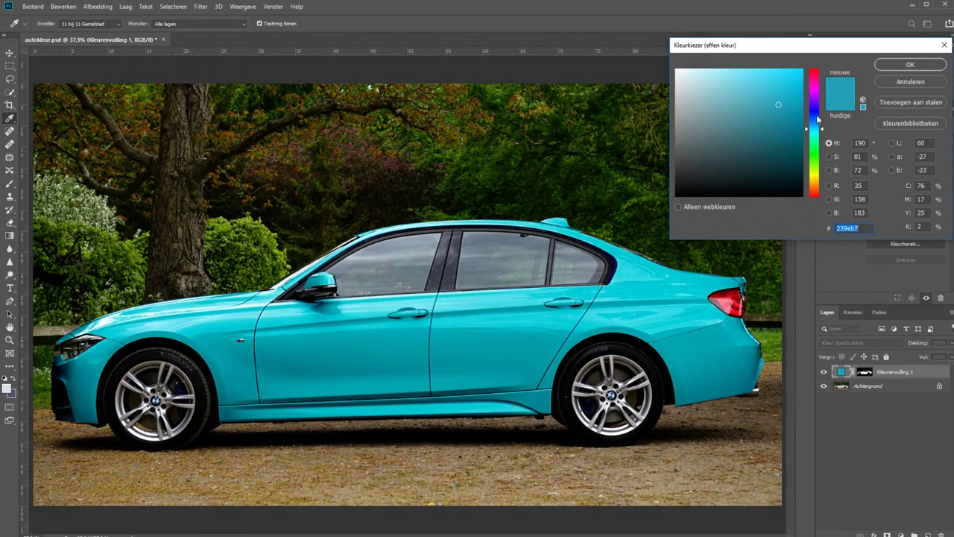
mouse_move(818, 119)
left_mouse_down()
mouse_move(766, 136)
mouse_move(741, 130)
left_mouse_up()
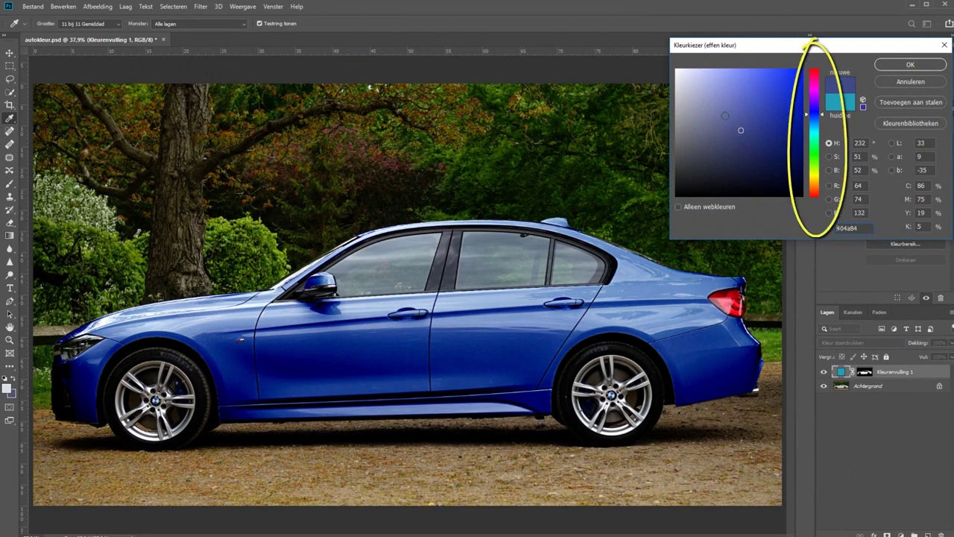
left_click(747, 121)
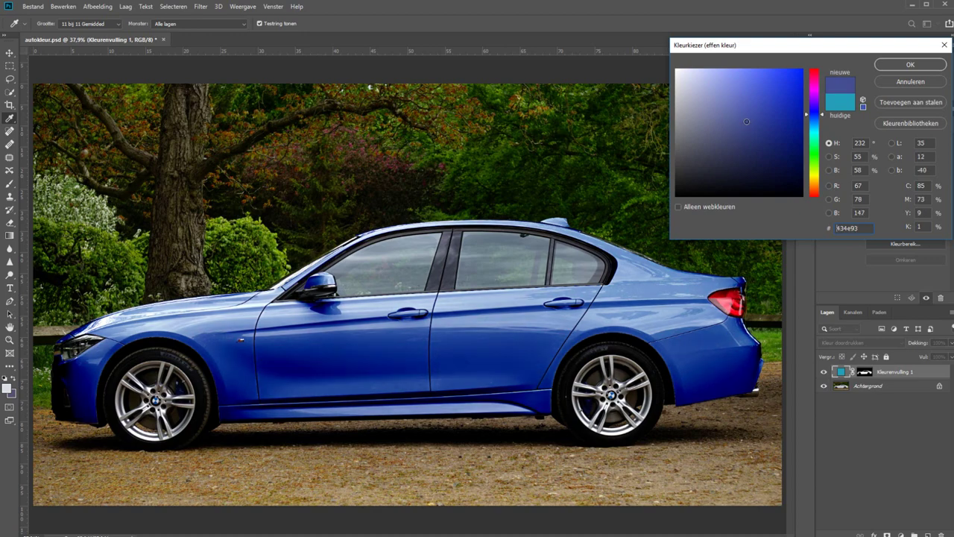
left_click_drag(746, 121, 794, 80)
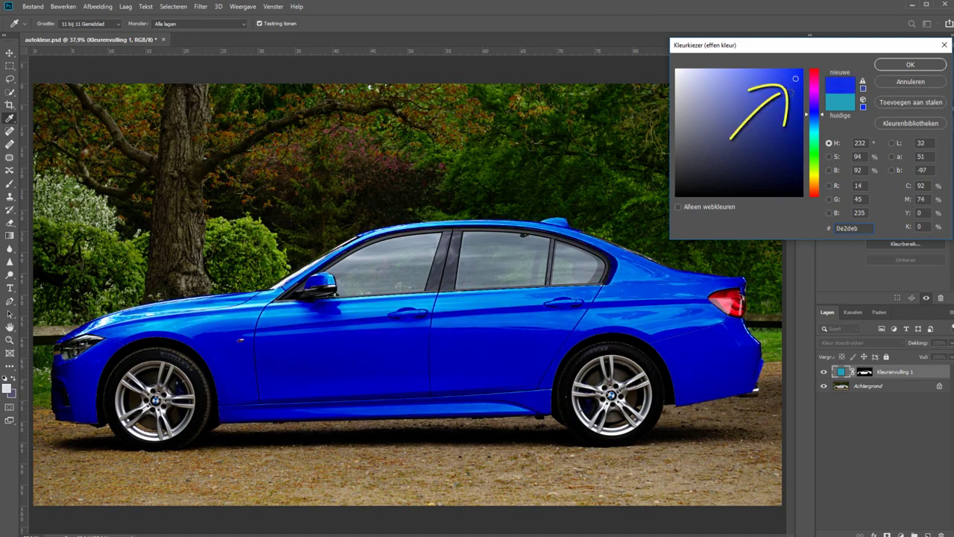
left_click_drag(794, 78, 673, 85)
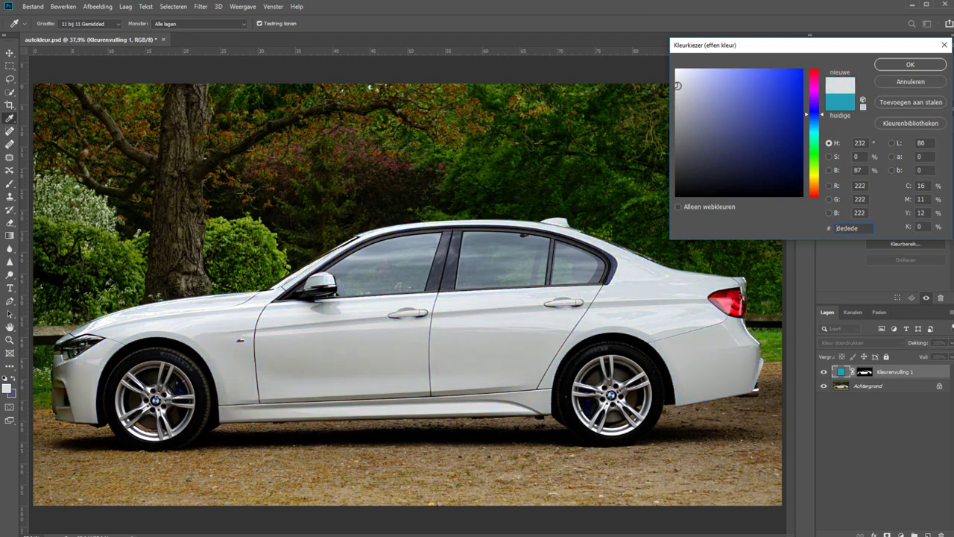
- Try darker and lighter greys and a saturated blue, arriving at lime yellow #c5c720
left_click_drag(677, 85, 658, 156)
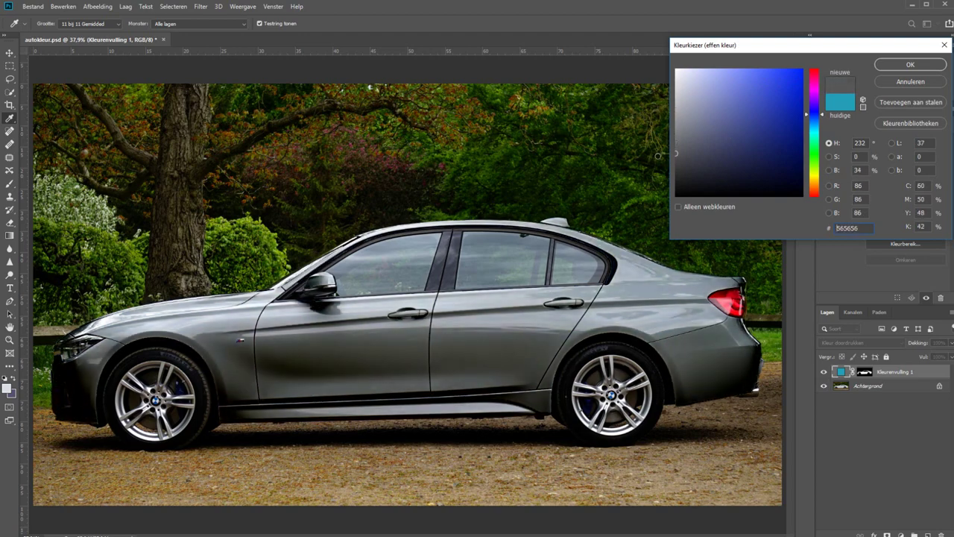
left_click_drag(659, 156, 650, 147)
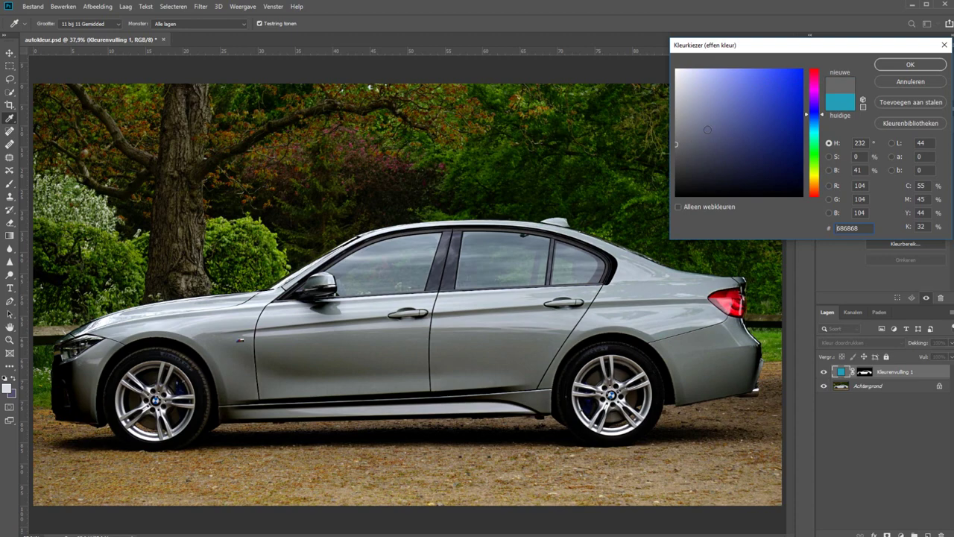
mouse_move(708, 130)
left_mouse_down()
mouse_move(783, 96)
mouse_move(825, 158)
mouse_move(825, 178)
left_mouse_up()
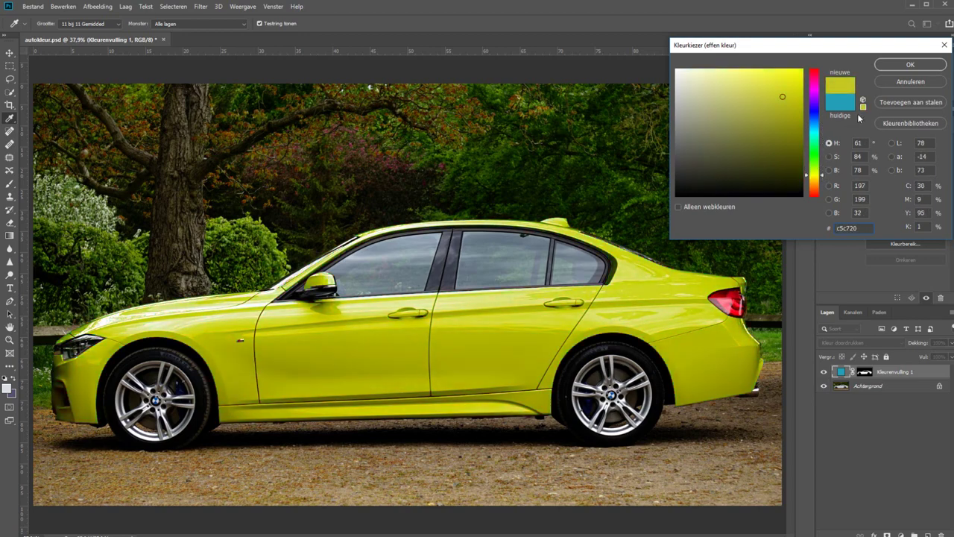
- Commit the lime #c5c720 fill colour in the Kleurkiezer
left_click(910, 65)
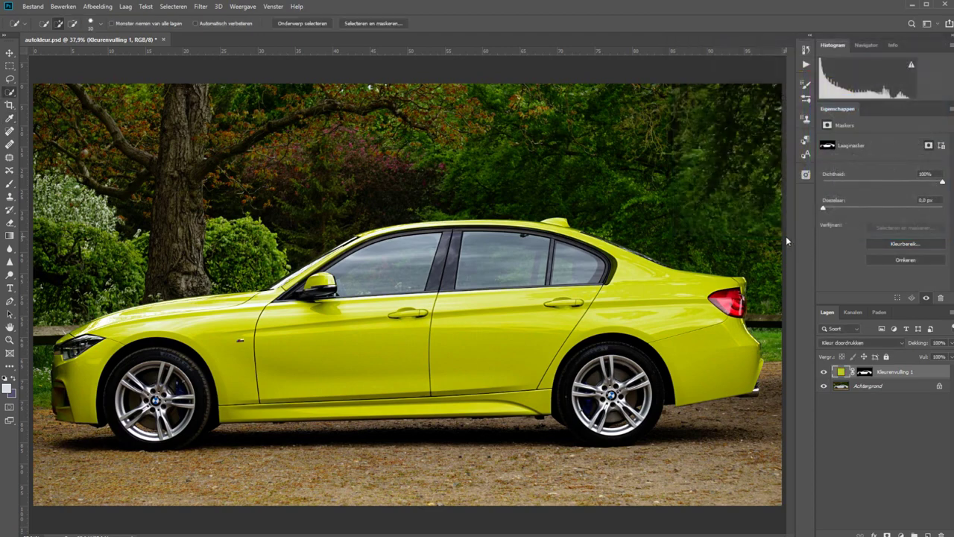